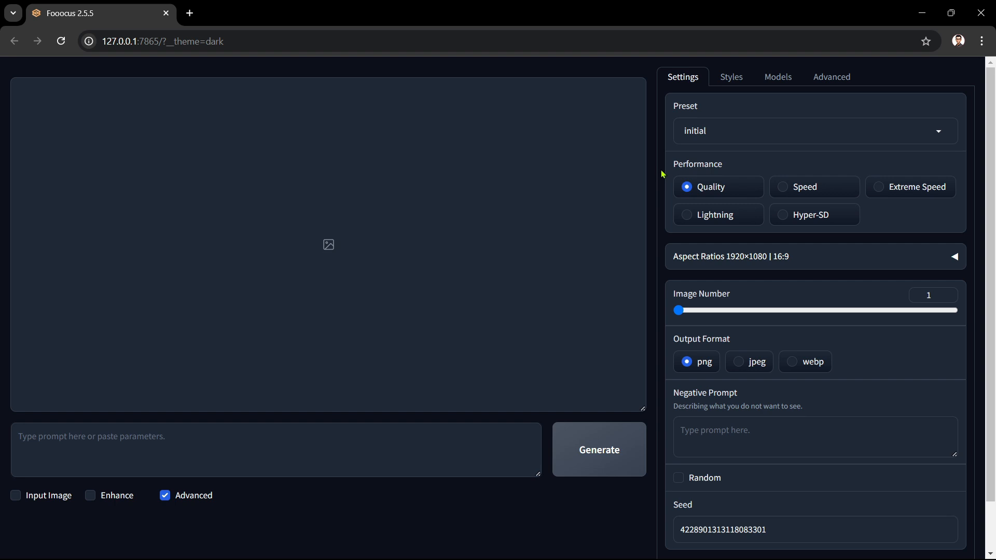
Review the generation settings, the selected styles, and the base model and LoRA configuration.
click(658, 263)
click(660, 299)
click(659, 507)
click(732, 79)
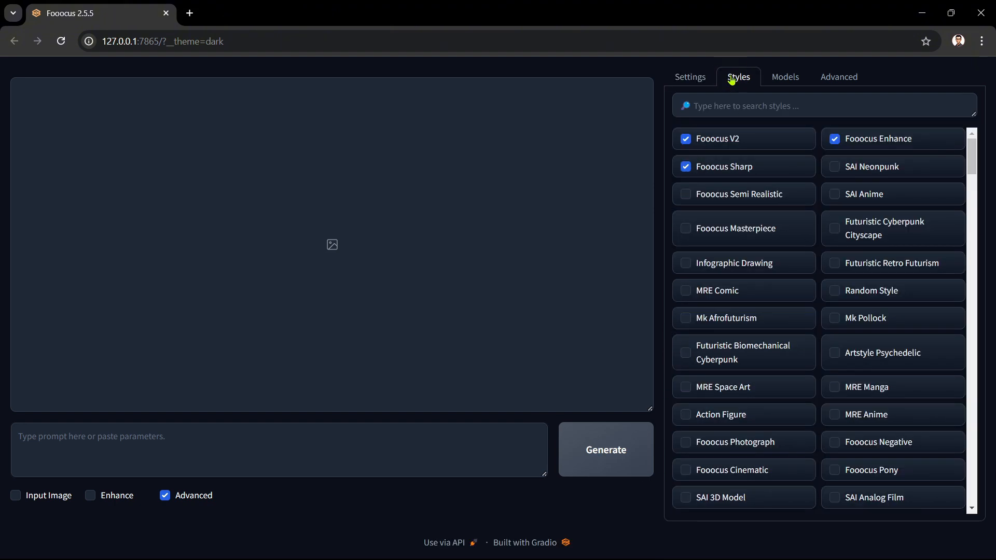
click(661, 151)
click(784, 78)
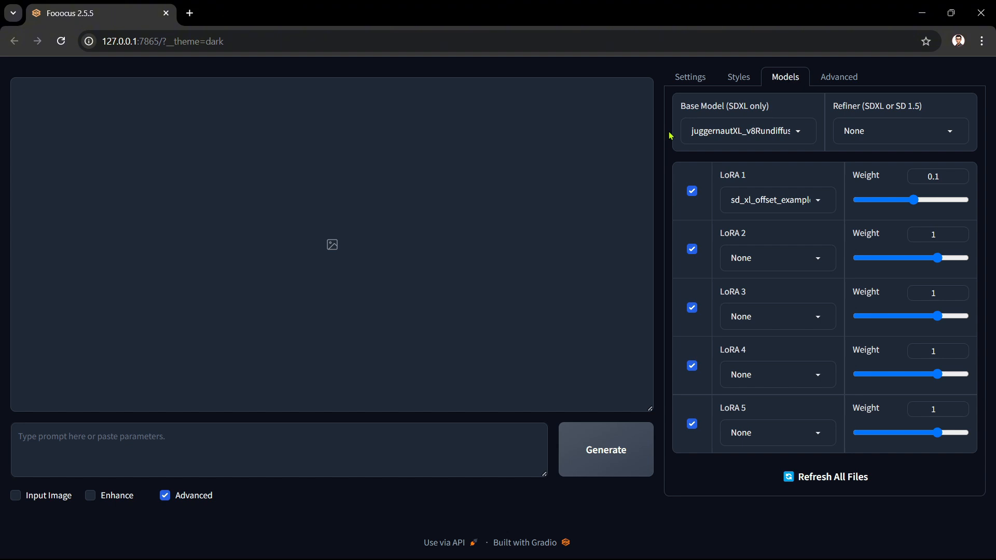
click(668, 191)
Enable Developer Debug Mode and examine its Inpaint options, including Inpaint Denoising Strength and Inpaint Respective Field.
click(831, 80)
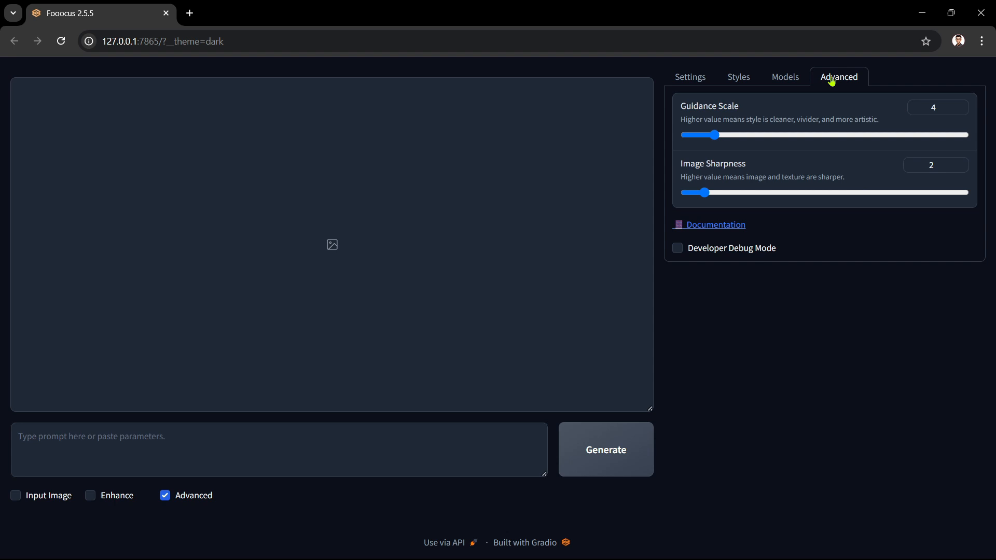
click(678, 249)
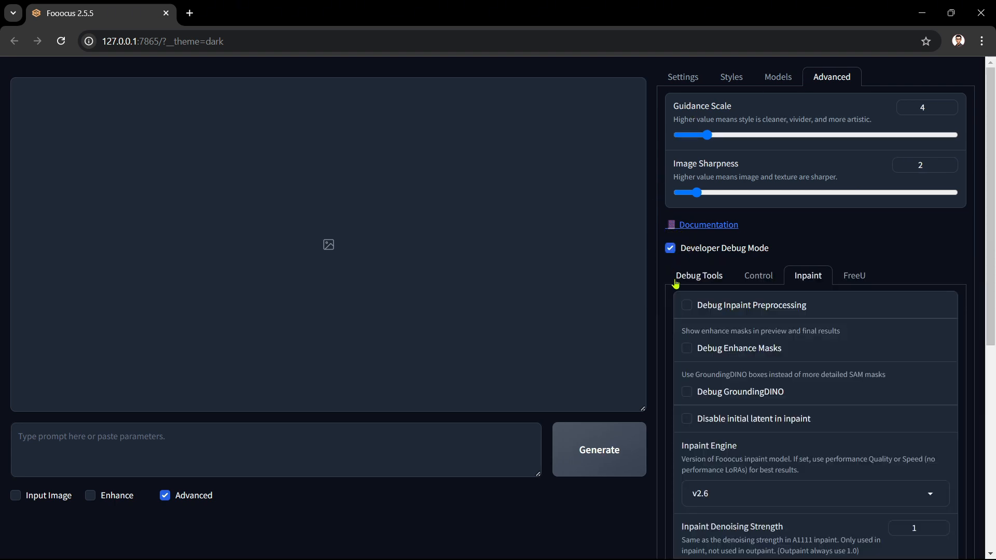
click(820, 277)
scroll(730, 351, down, 5)
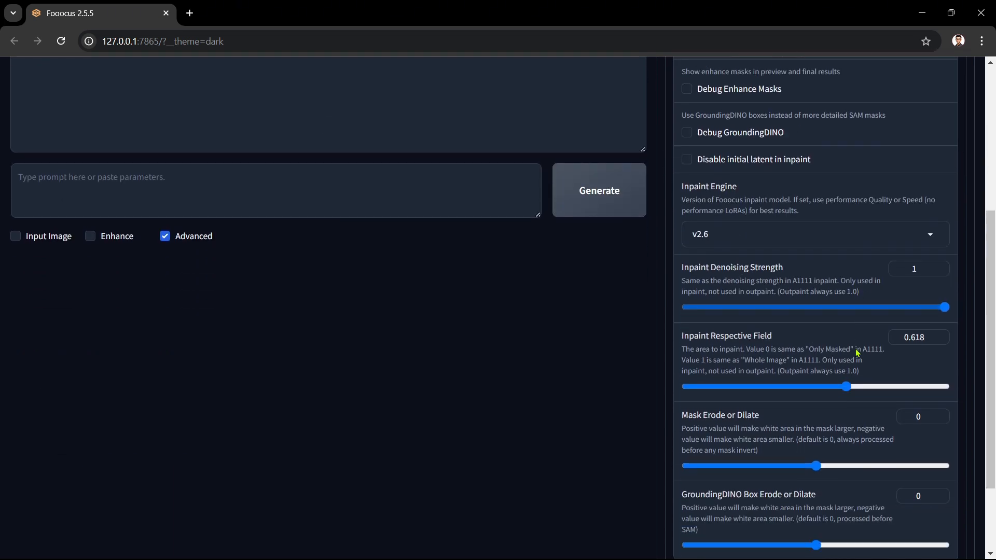
drag(783, 268, 666, 273)
click(661, 272)
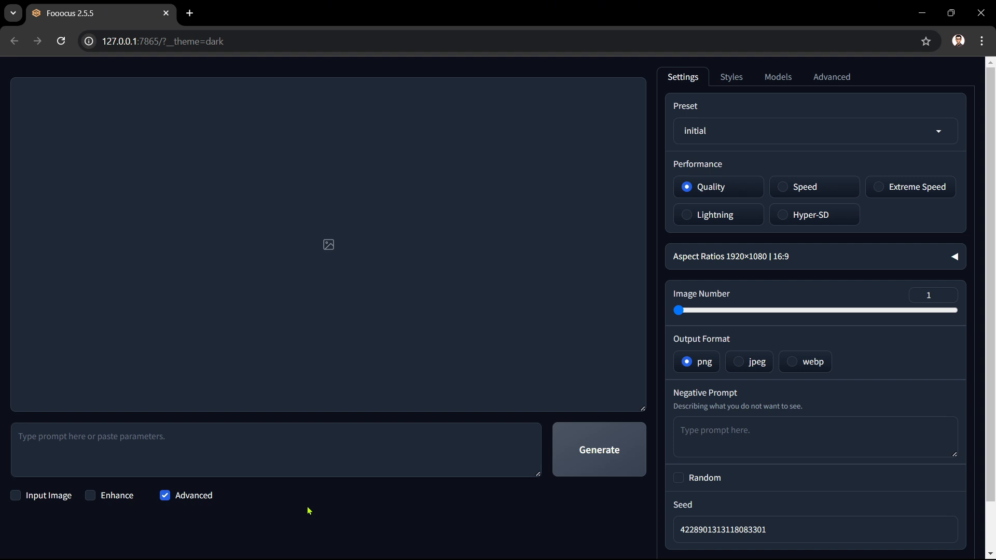
Enable Input Image and show the Inpaint or Outpaint upload area.
click(16, 496)
scroll(16, 498, down, 3)
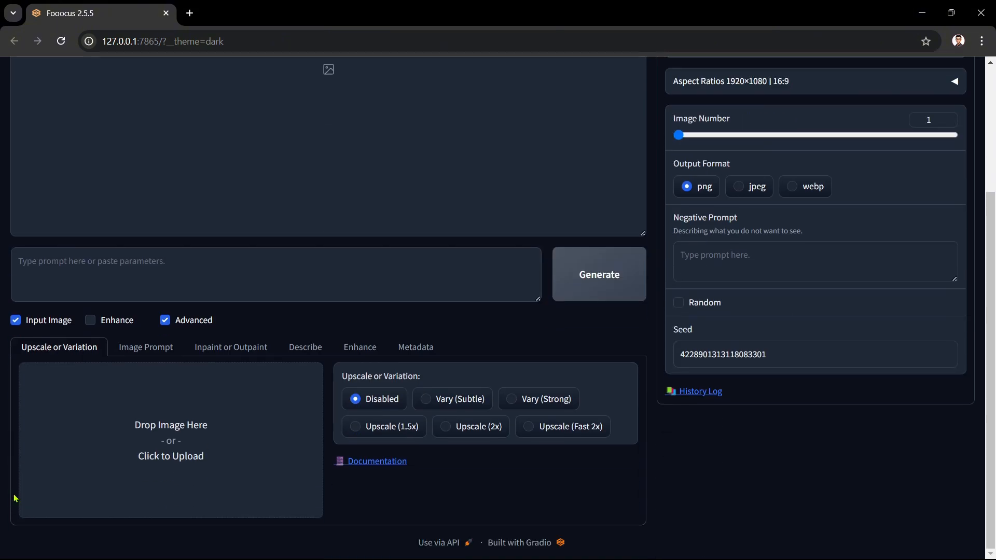
click(224, 353)
scroll(224, 356, down, 4)
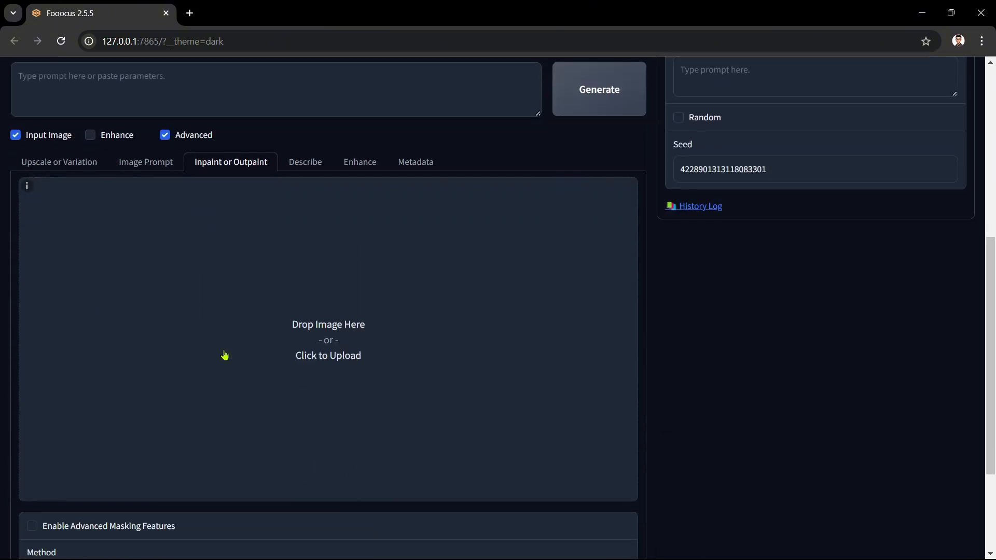
Load base-image.png from the Foxton (E:) drive in File Explorer into the Inpaint or Outpaint canvas.
mouse_move(481, 554)
click(513, 544)
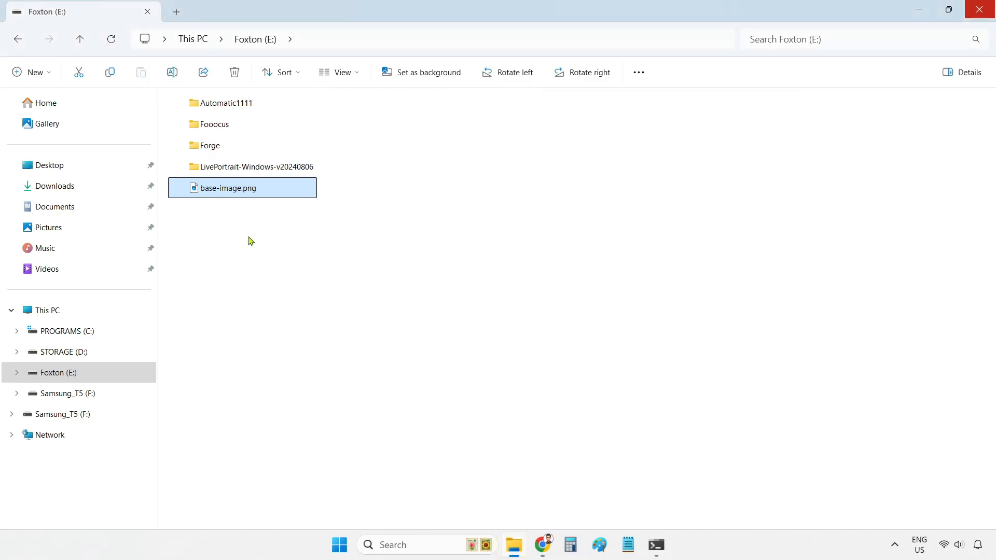
drag(241, 190, 360, 404)
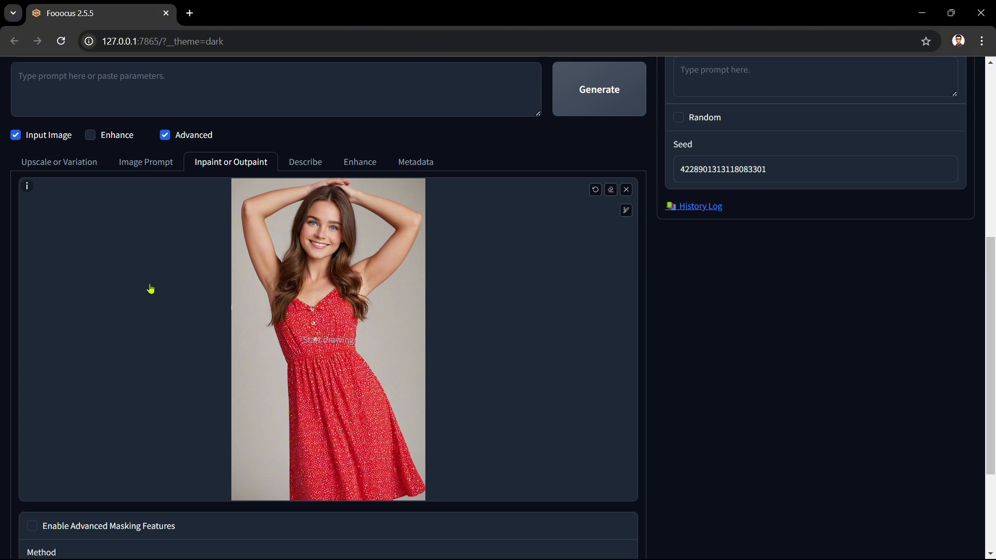
Paint a mask over both of the woman's eyes with a smaller brush.
mouse_move(26, 188)
scroll(329, 232, up, 6)
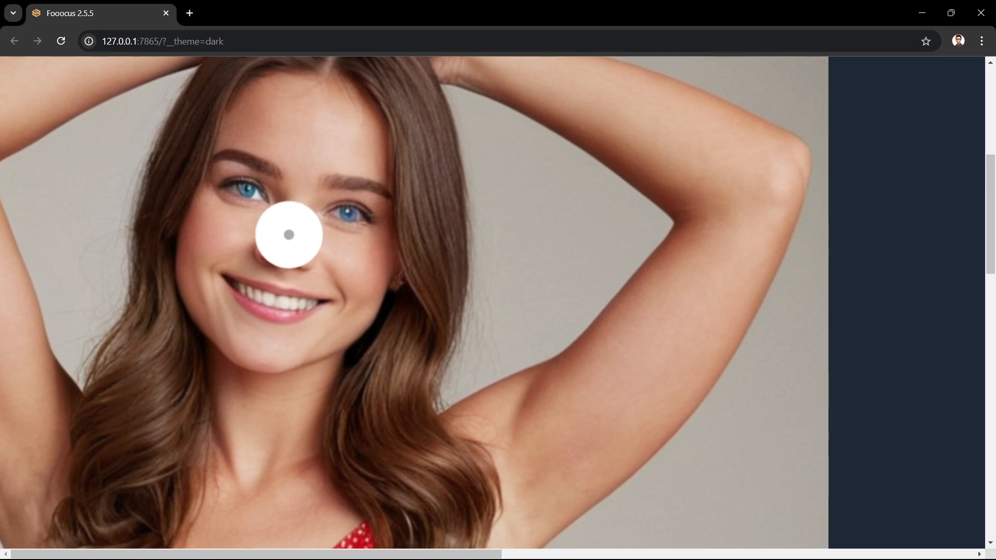
scroll(291, 242, down, 1)
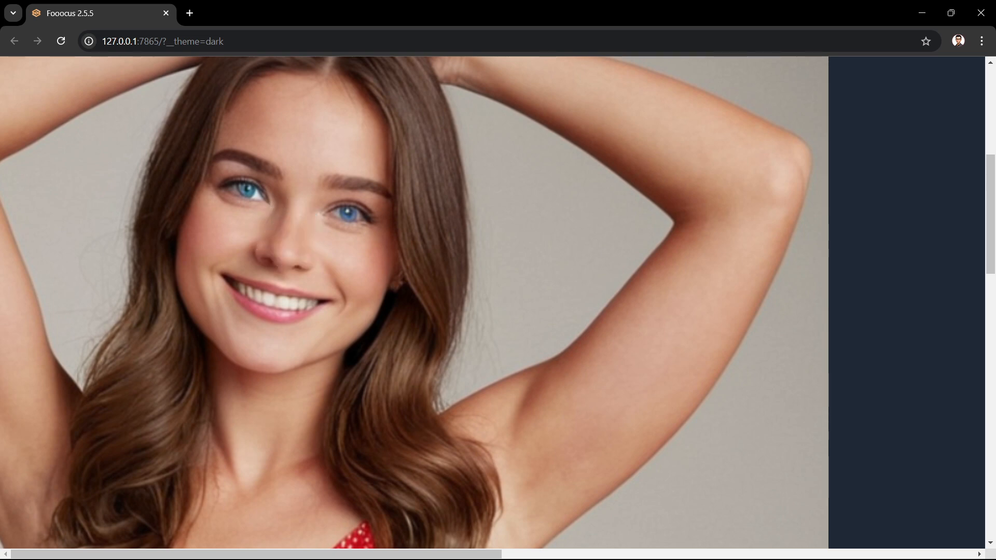
scroll(289, 234, down, 1)
mouse_move(218, 190)
mouse_down()
mouse_move(240, 185)
mouse_move(264, 204)
mouse_move(220, 196)
mouse_up()
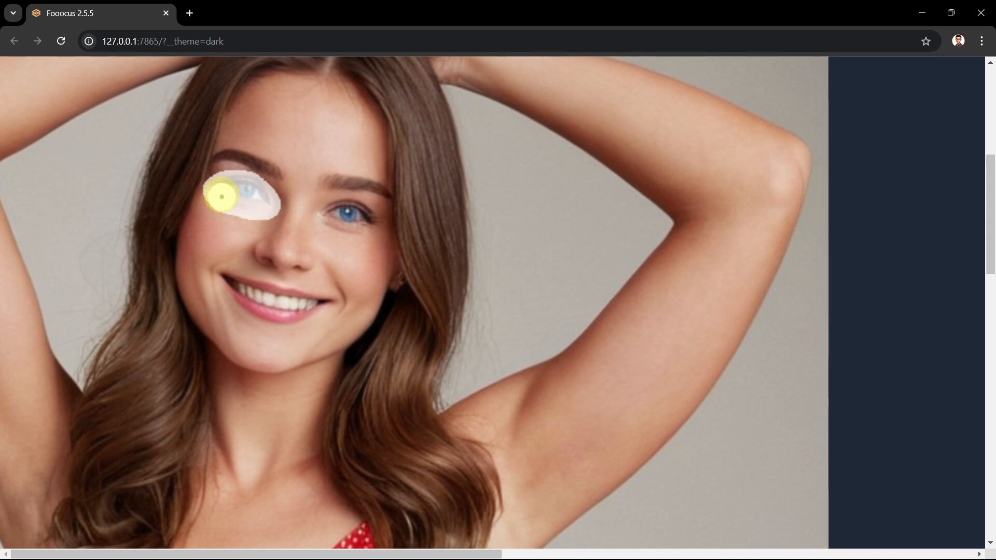
mouse_move(329, 211)
mouse_down()
mouse_move(356, 208)
mouse_move(371, 223)
mouse_move(328, 217)
mouse_up()
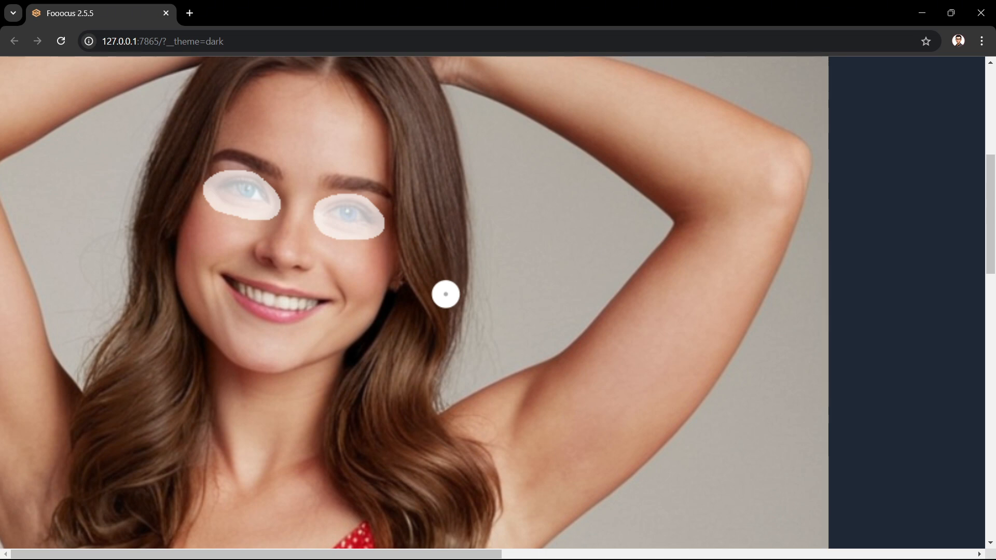
key(r)
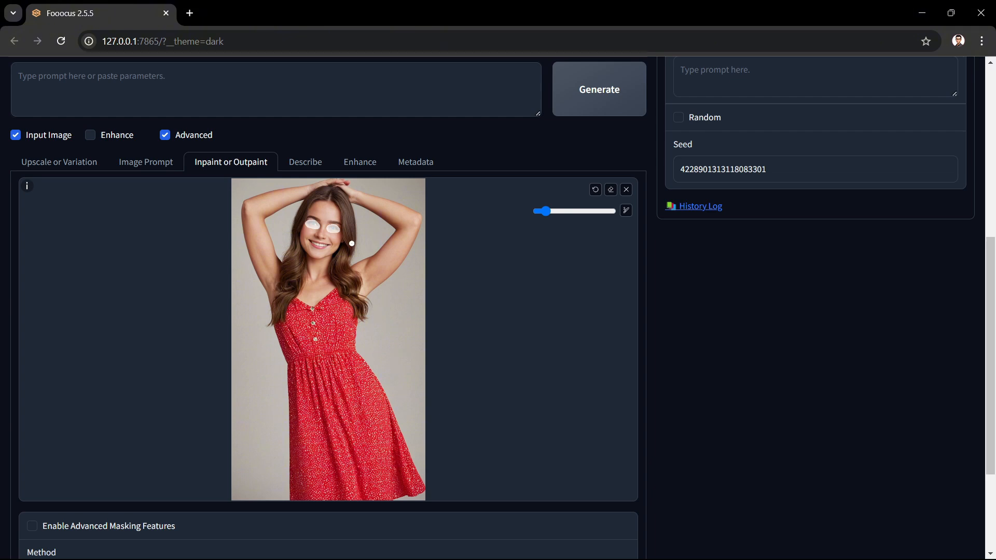
Set the inpaint method to Improve Detail (face, hand, eyes, etc.).
scroll(446, 305, down, 3)
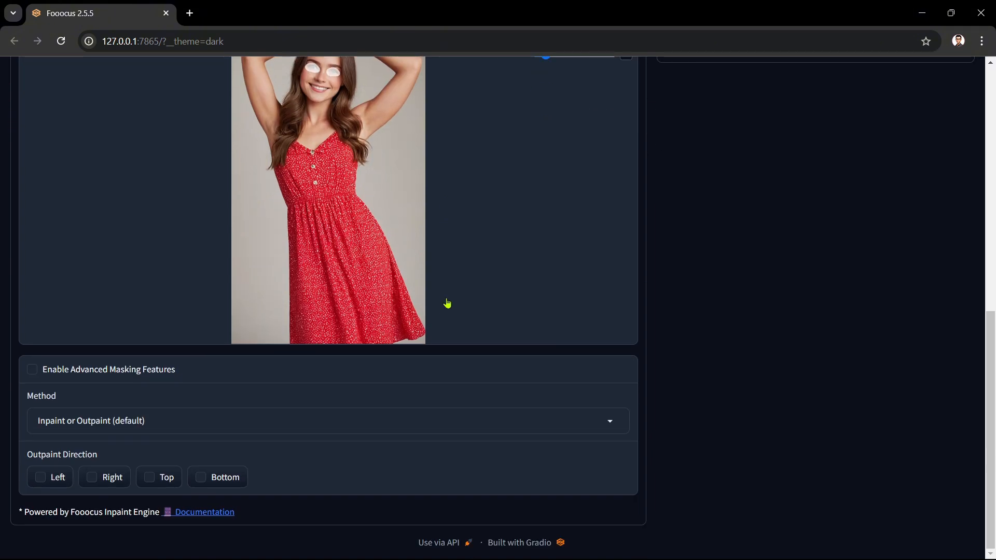
click(85, 398)
click(611, 422)
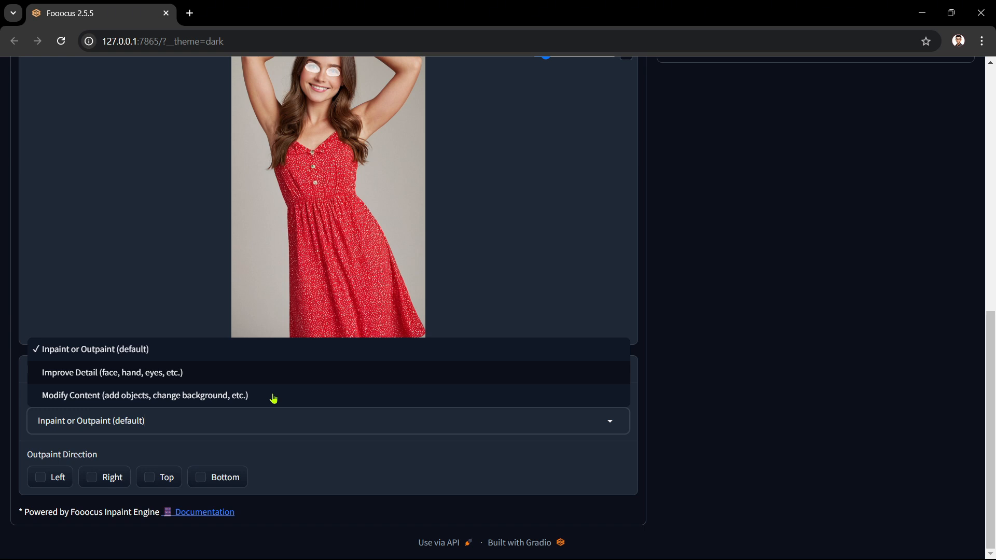
click(197, 375)
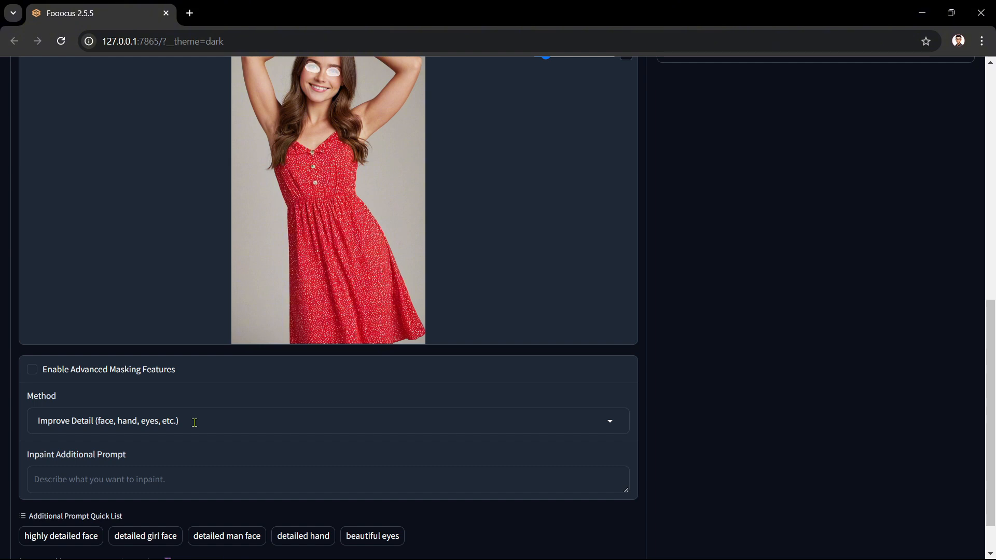
Enter "highly detailed beautiful green eyes" as the inpaint additional prompt and generate the image.
click(147, 454)
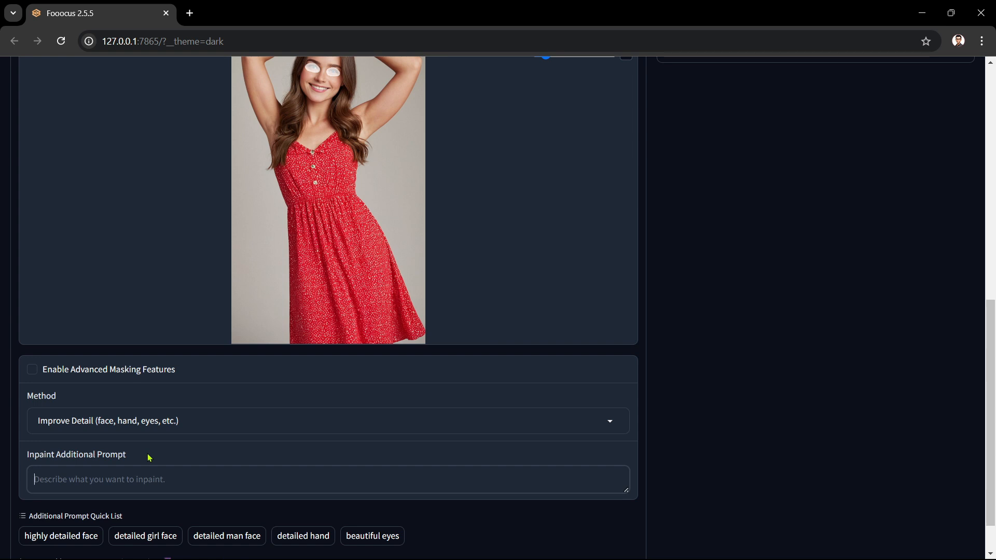
text(highly detailed beautiful green eyes)
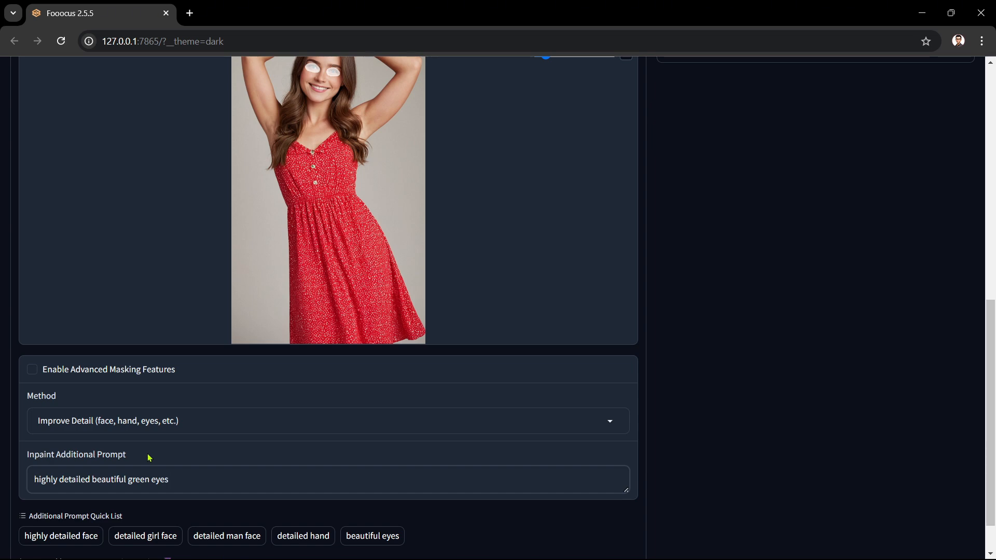
scroll(475, 342, up, 8)
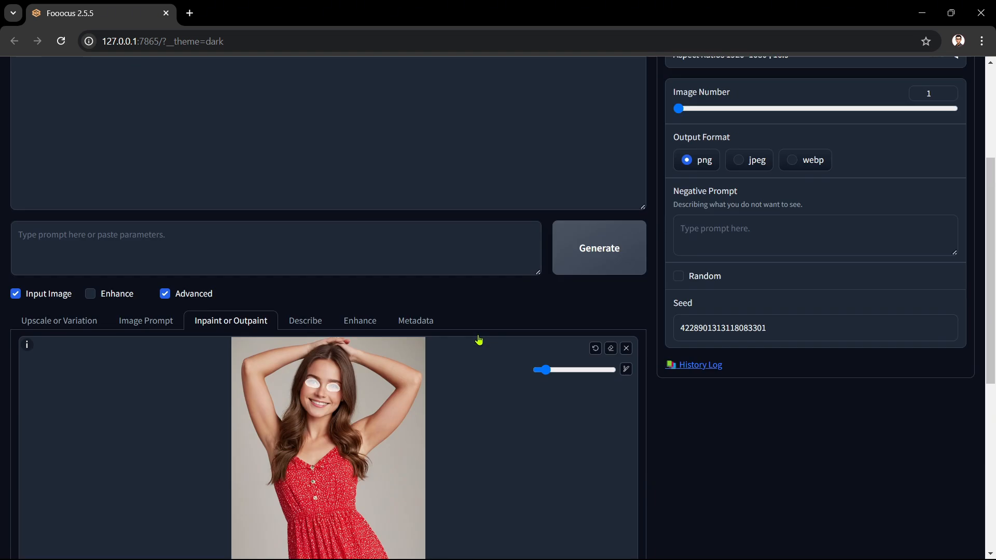
click(609, 385)
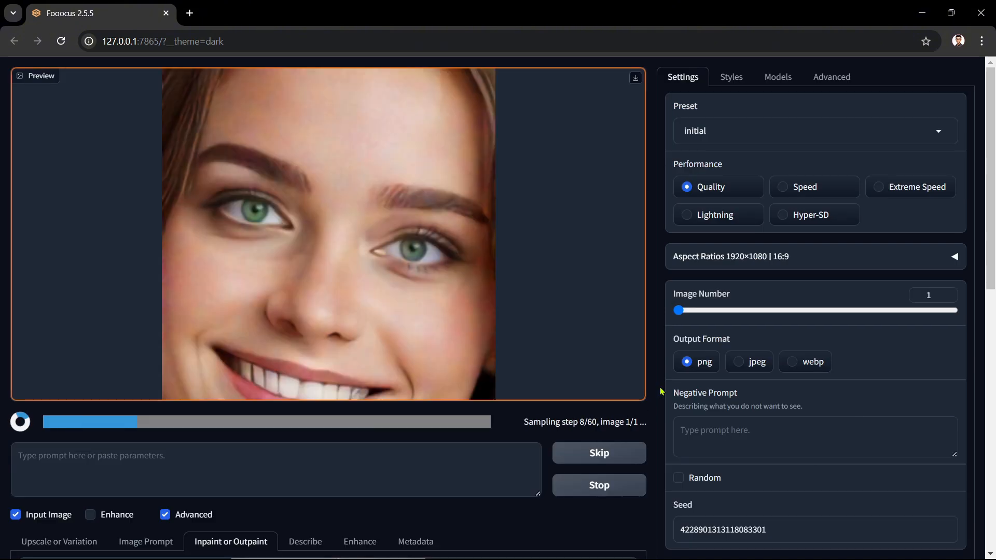
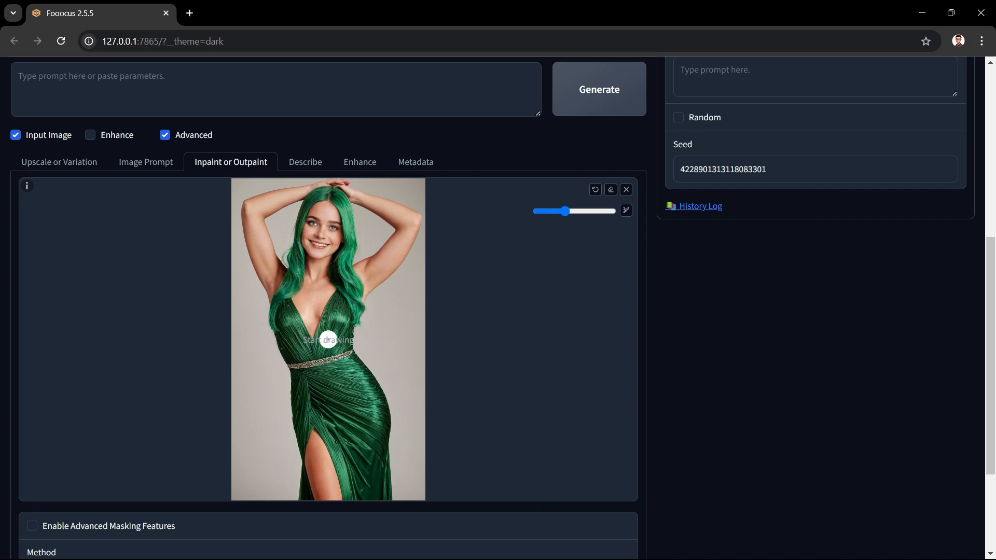
Paint a V-shaped necklace mask across the base of the woman's neck and upper chest.
scroll(308, 289, down, 3)
shift+scroll(312, 285, up, 5)
shift+scroll(314, 286, up, 3)
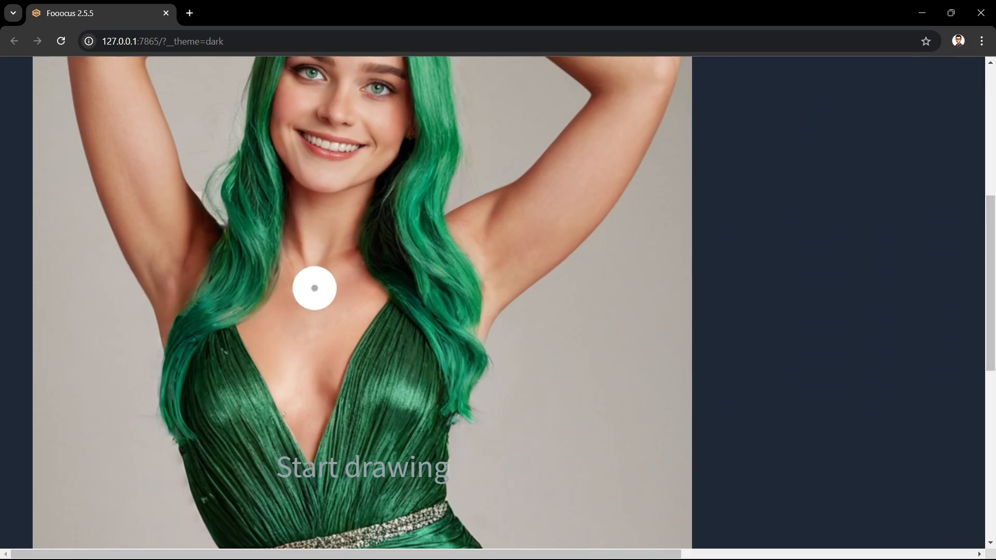
drag(268, 280, 297, 345)
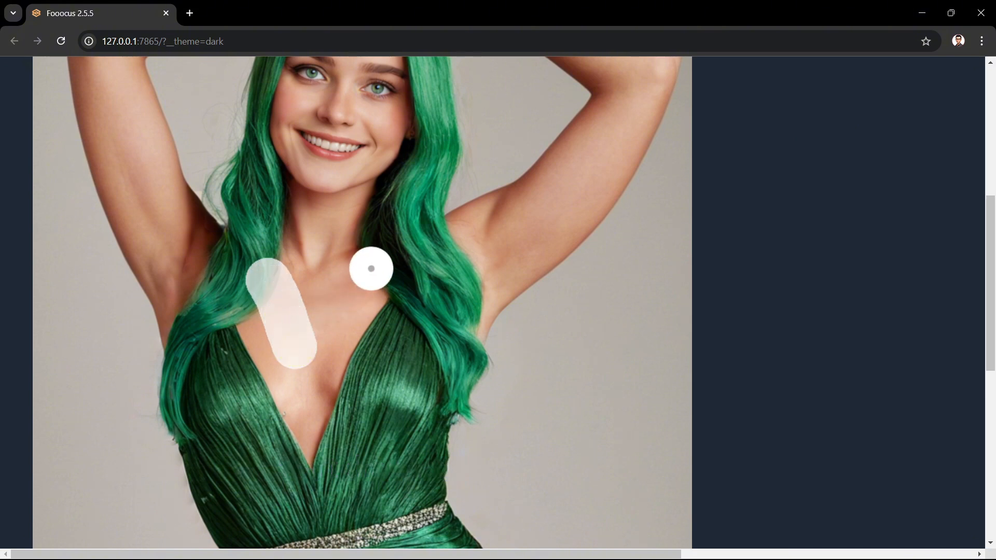
drag(369, 267, 295, 340)
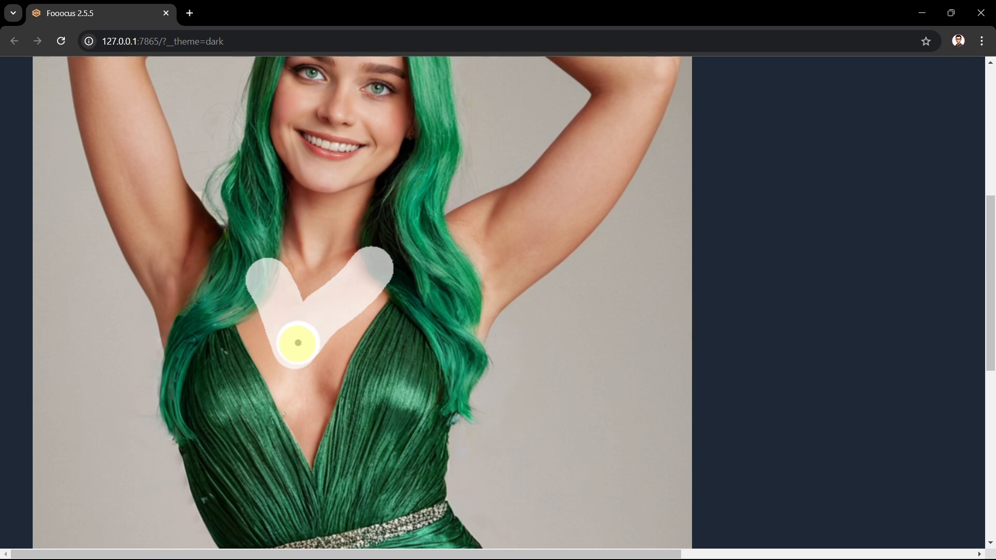
key(r)
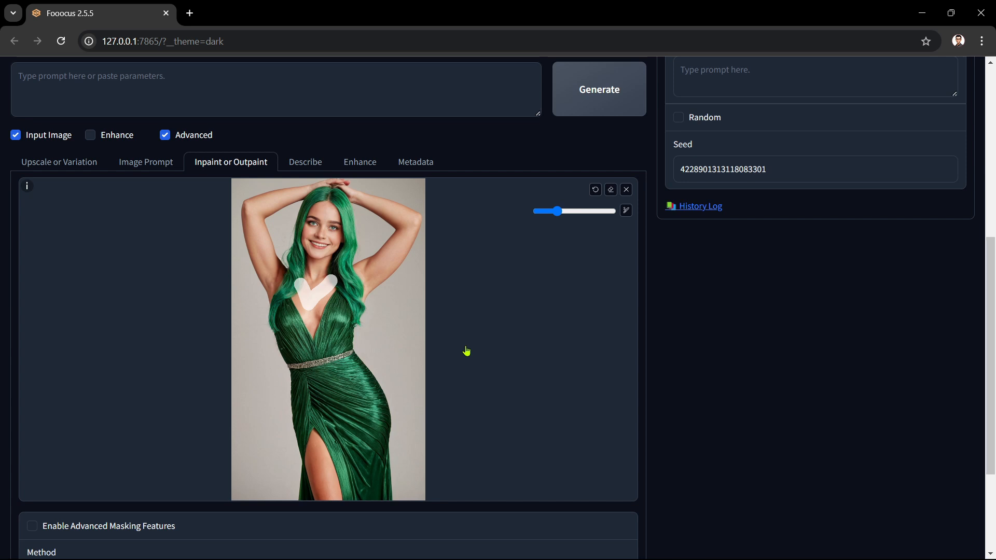
Set the inpaint method to Modify Content (add objects, change background, etc.).
scroll(466, 351, down, 3)
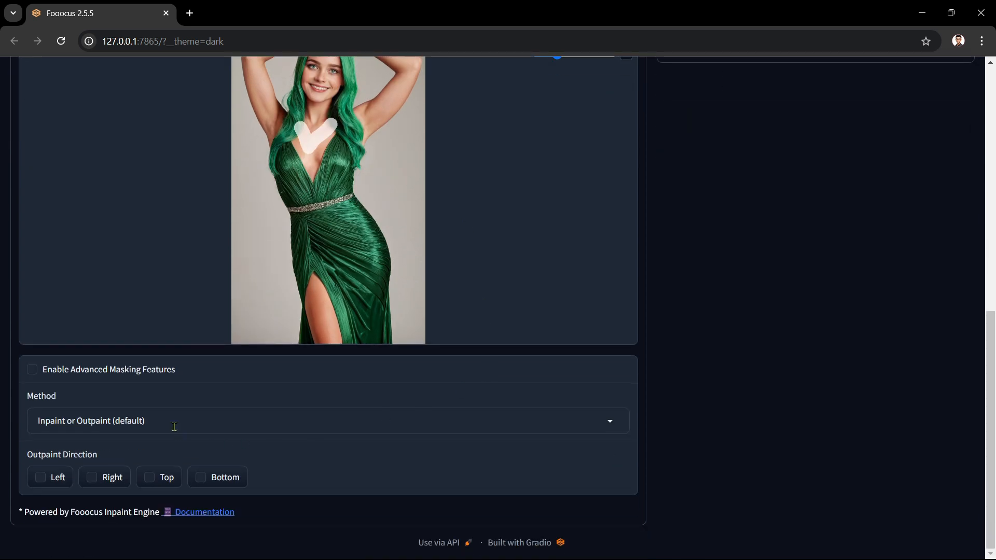
click(174, 424)
click(98, 396)
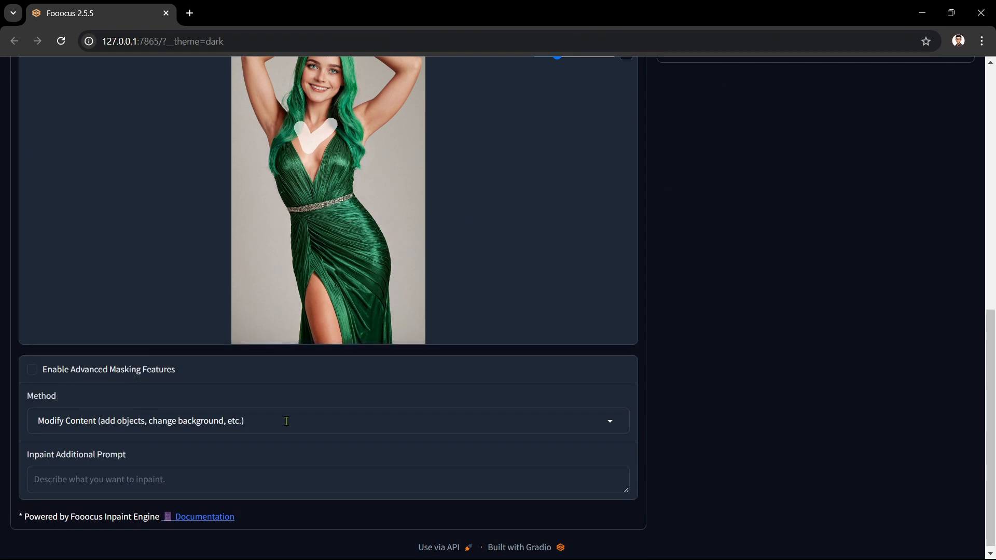
Enter "highly detailed huge diamond necklace" as the inpaint additional prompt and generate the image.
click(258, 480)
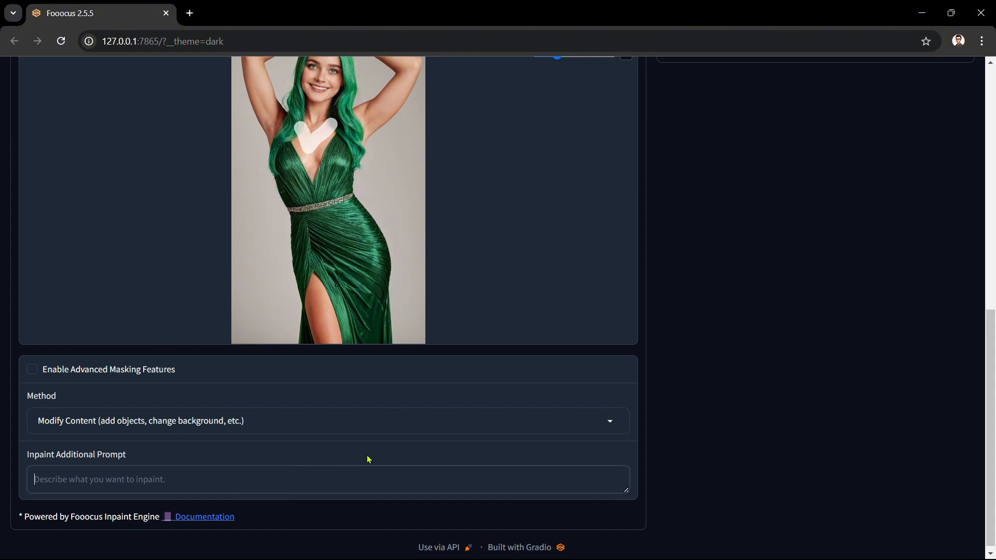
text(highly detailed huge diamond necklace)
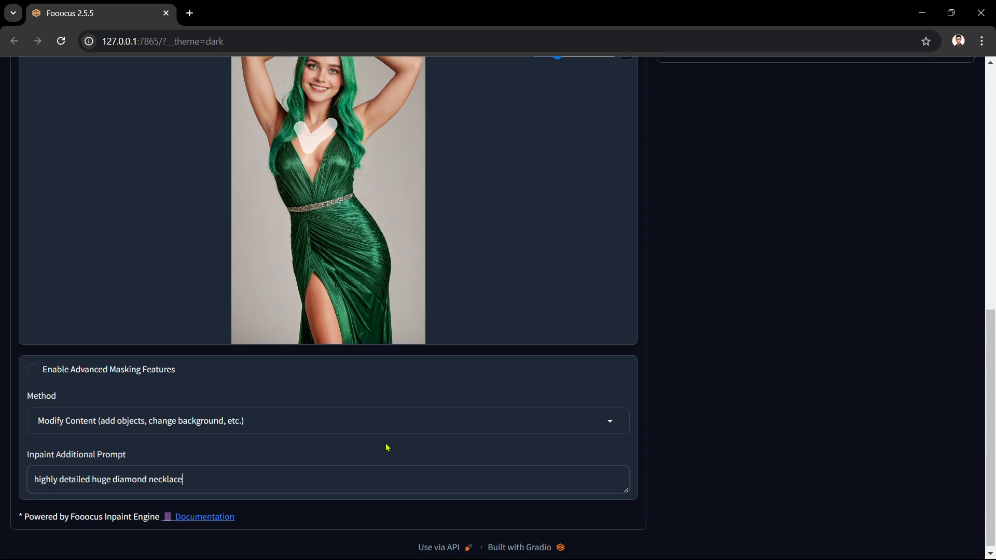
scroll(388, 448, up, 8)
click(601, 257)
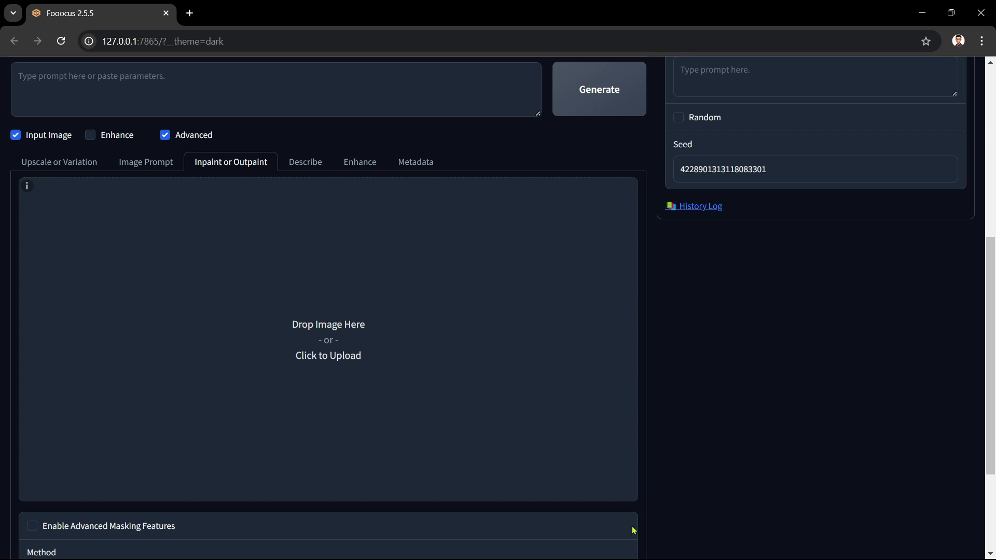
Load necklace.png from the Foxton (E:) drive in File Explorer into the empty inpaint canvas.
mouse_move(571, 559)
click(514, 545)
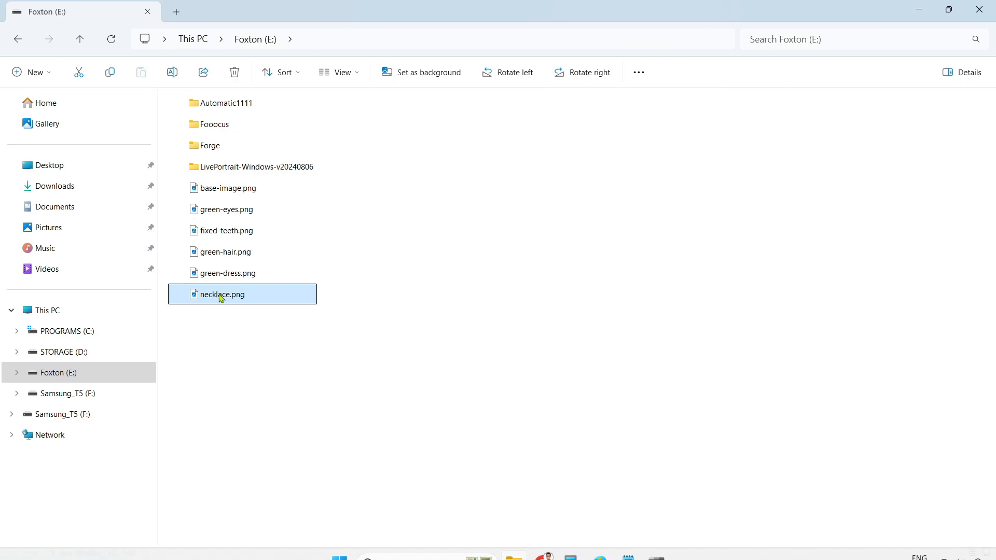
drag(223, 294, 340, 371)
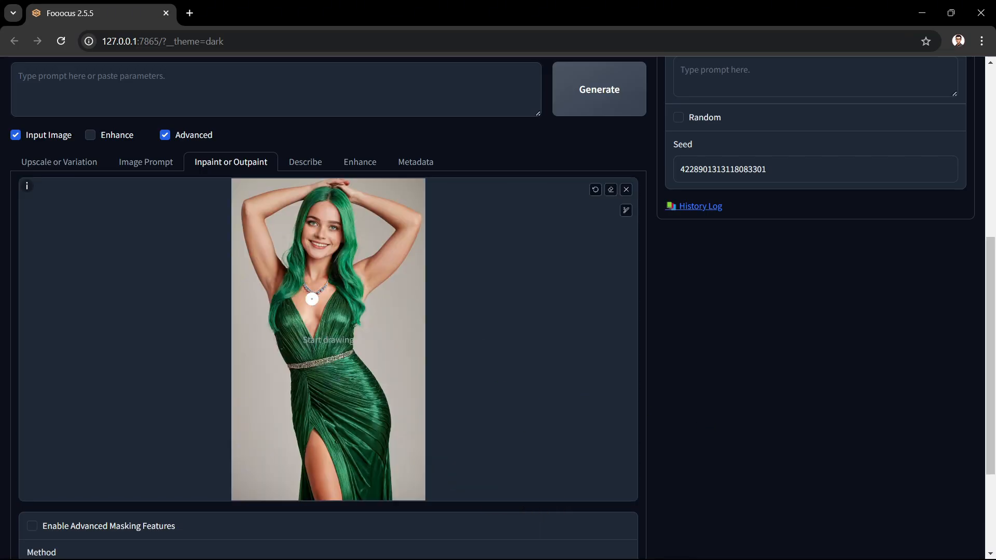
scroll(324, 365, up, 10)
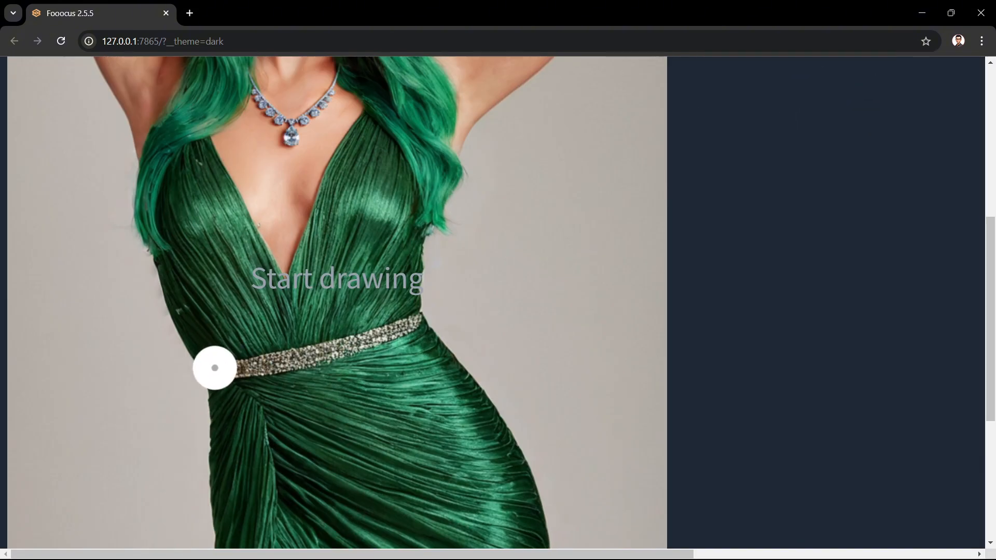
Mask the jewelled belt across the dress's waist and set the inpaint method to Modify Content (add objects, change background, etc.).
mouse_move(213, 367)
mouse_down()
mouse_move(323, 358)
mouse_move(408, 318)
mouse_up()
key(r)
scroll(528, 388, down, 3)
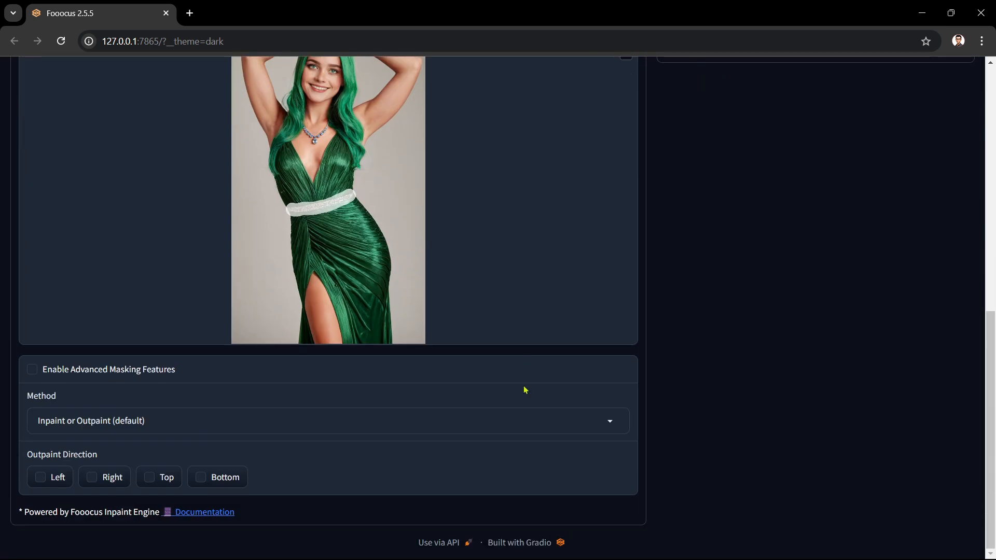
click(246, 422)
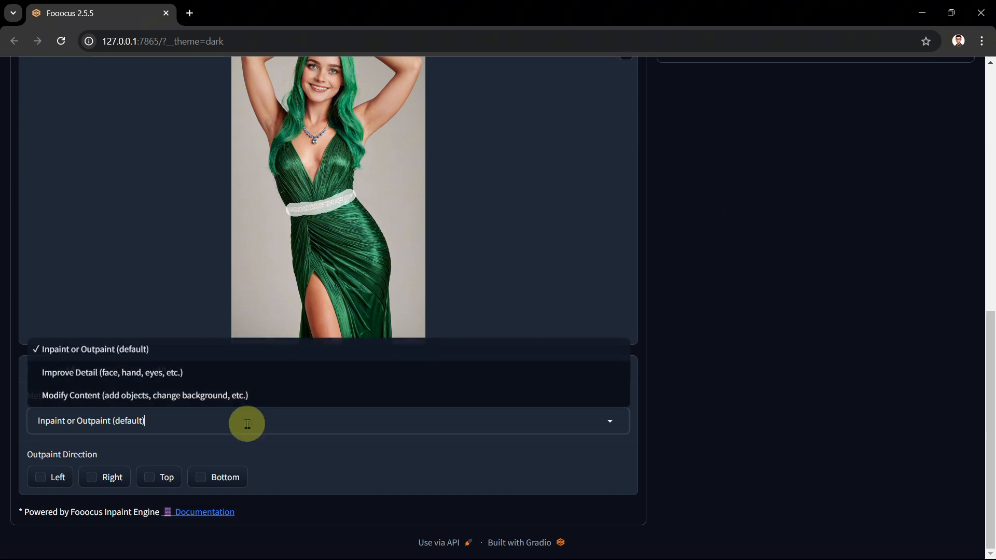
click(127, 396)
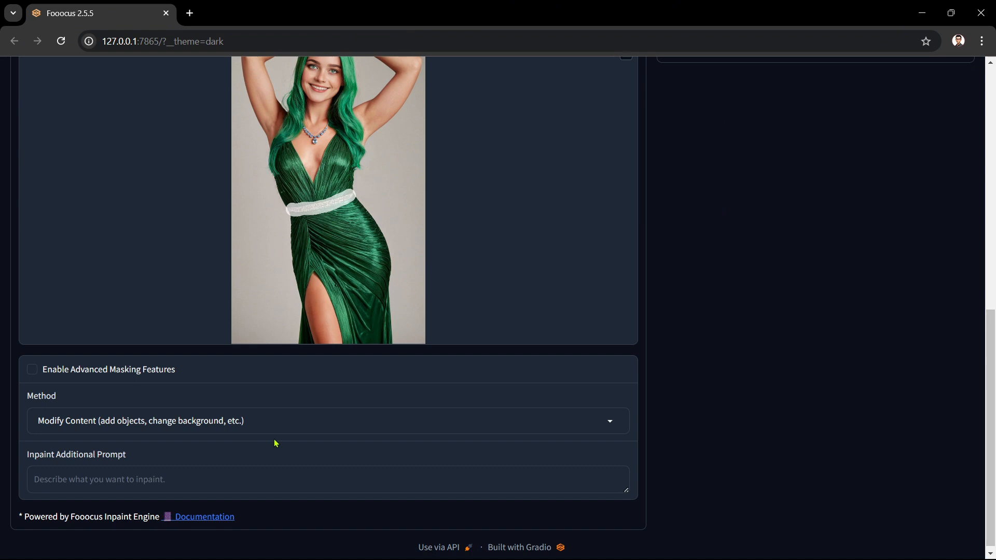
Enter "highly detailed green evening dress" as the inpaint additional prompt and generate the image.
click(250, 481)
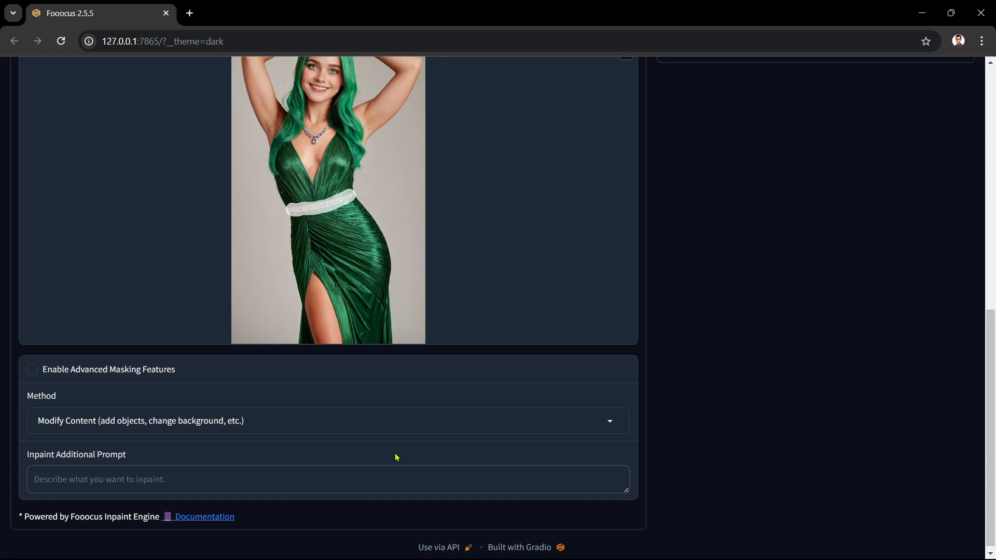
text(highly detailed green evening dress)
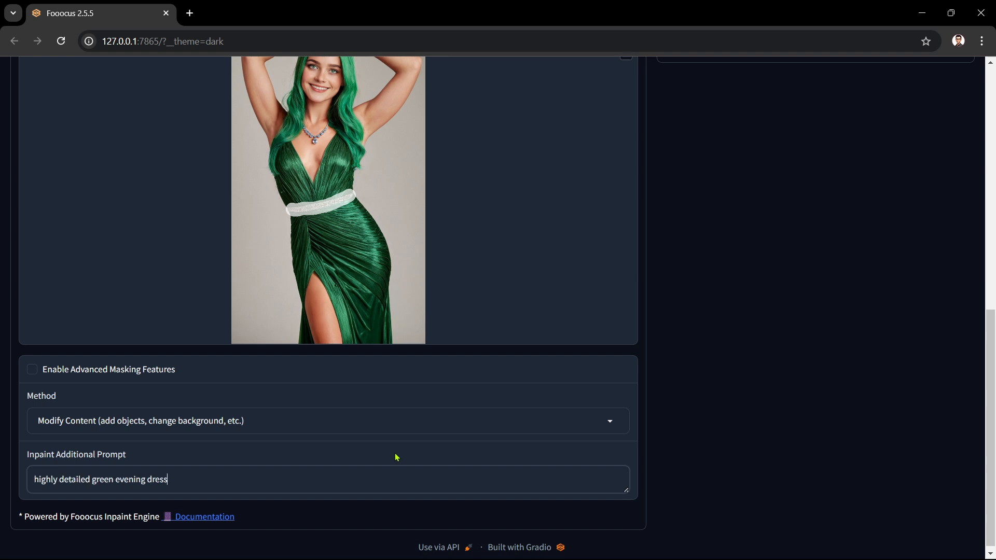
scroll(397, 458, up, 8)
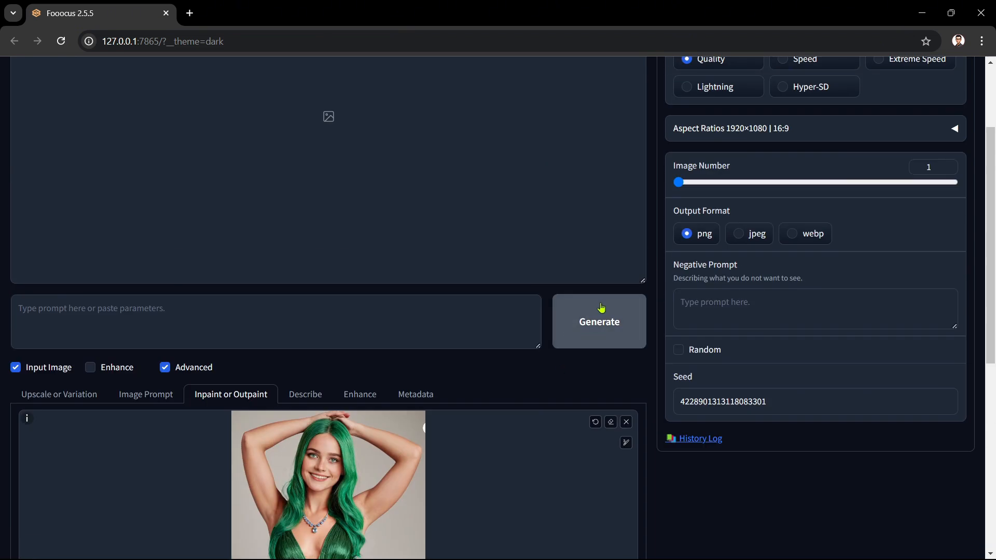
click(601, 308)
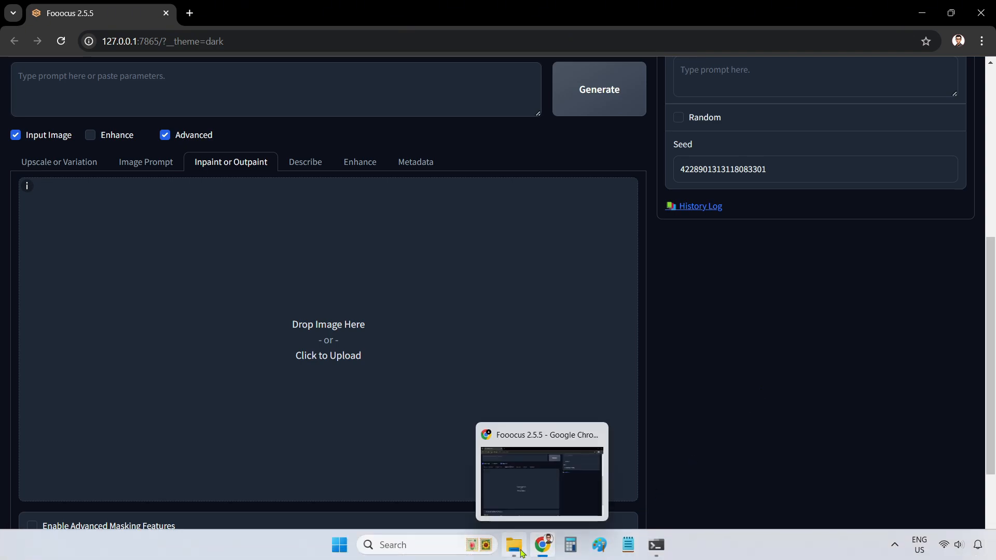
Load the portrait without the belt from File Explorer into the empty inpaint canvas and enable the advanced masking features.
click(521, 553)
mouse_move(217, 317)
mouse_down()
mouse_move(514, 550)
mouse_move(544, 544)
mouse_move(469, 467)
mouse_move(329, 387)
mouse_up()
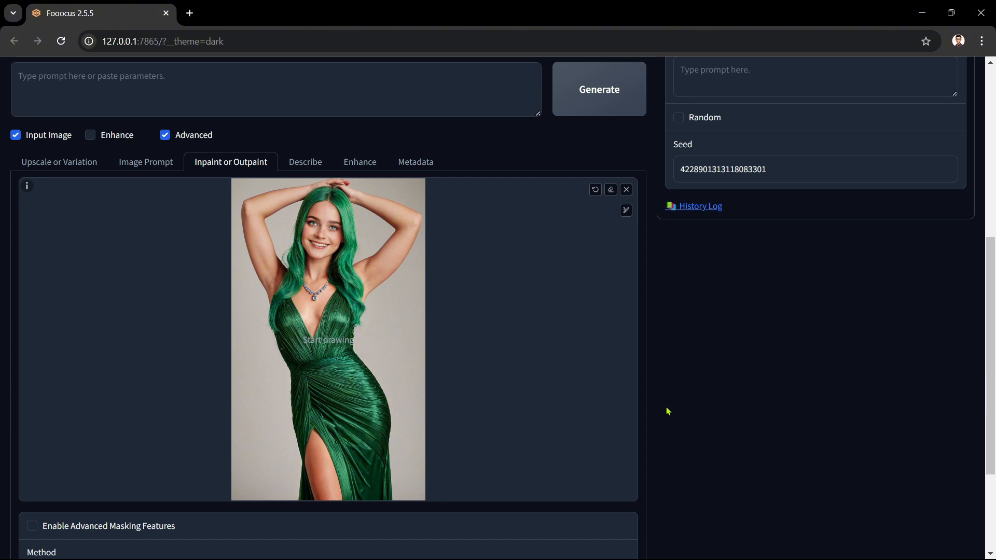
scroll(672, 412, down, 3)
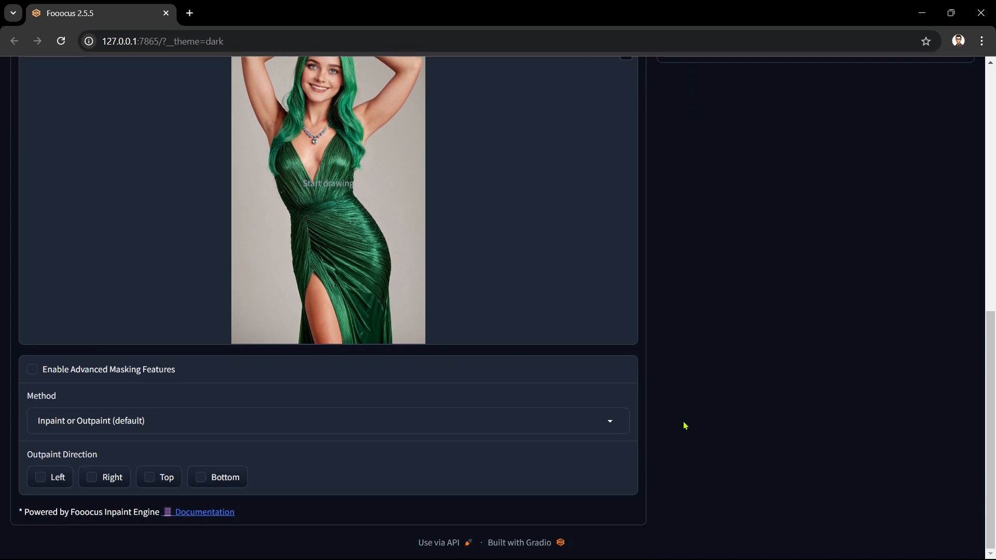
click(32, 370)
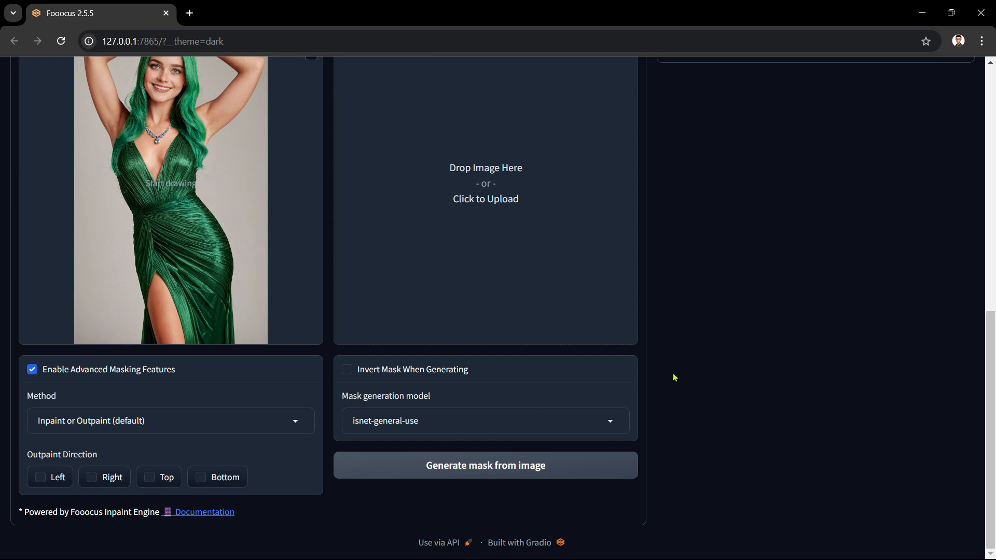
Generate a mask from the image with the silueta model and enable inverting the mask when generating.
click(611, 427)
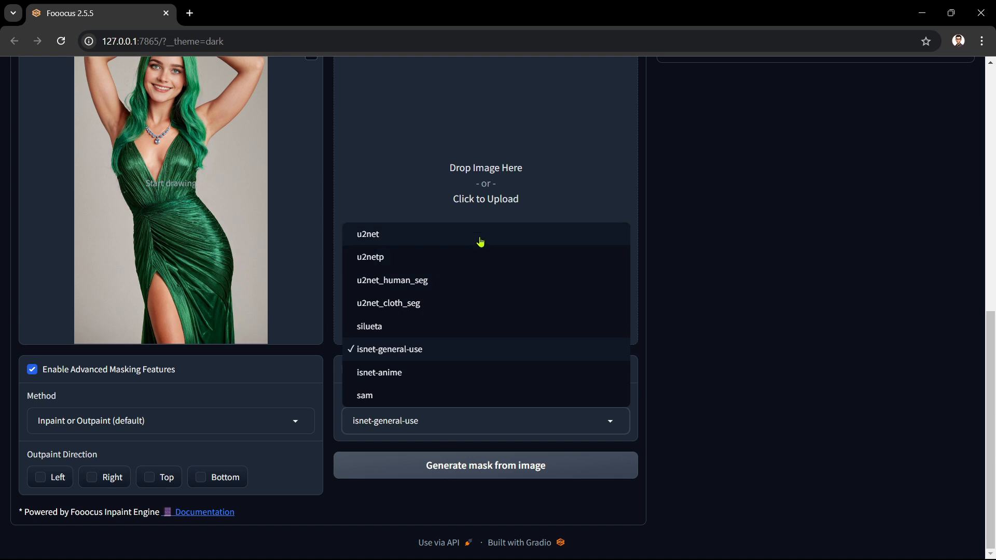
click(404, 330)
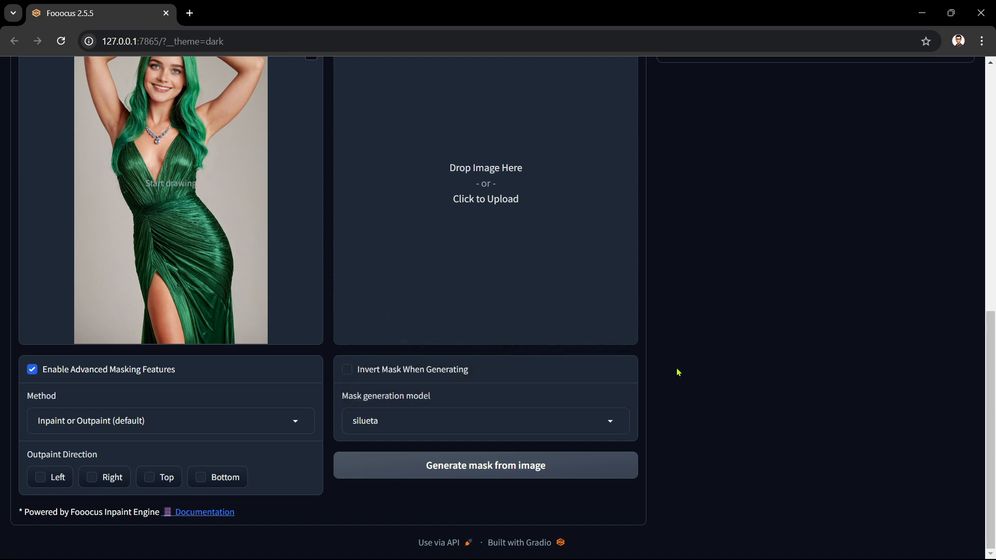
click(518, 469)
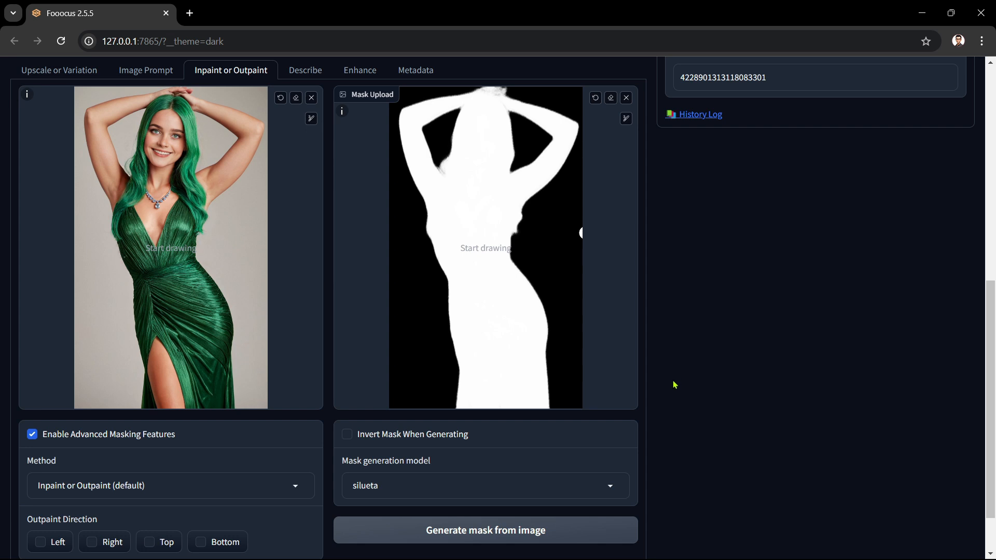
click(347, 435)
Switch the inpaint method for the masked portrait to Modify Content (add objects, change background, etc.).
scroll(706, 430, down, 1)
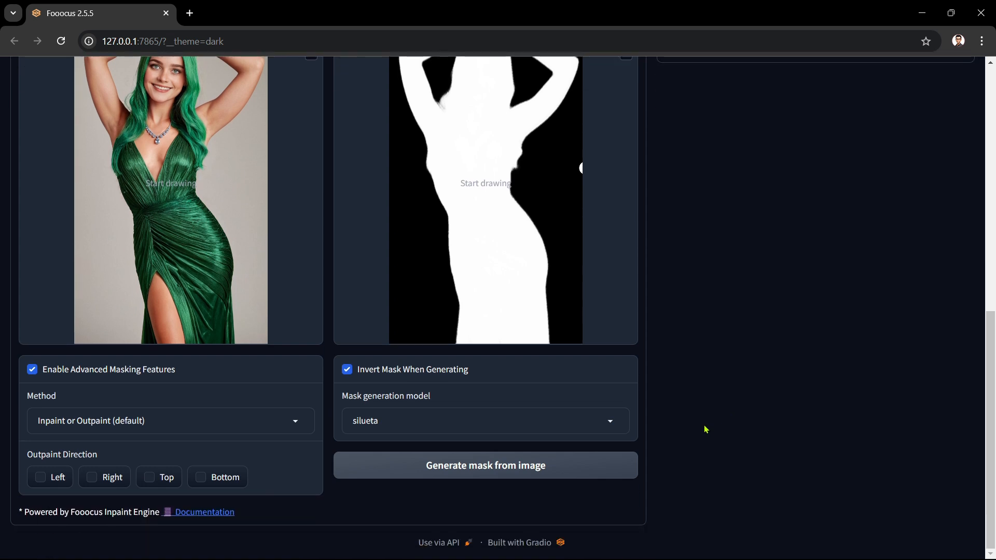
click(158, 418)
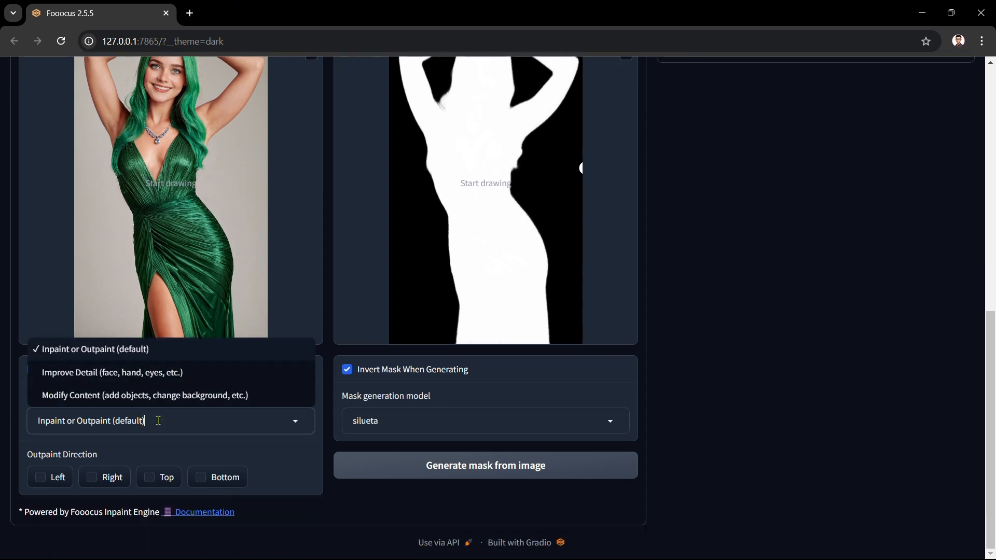
click(106, 398)
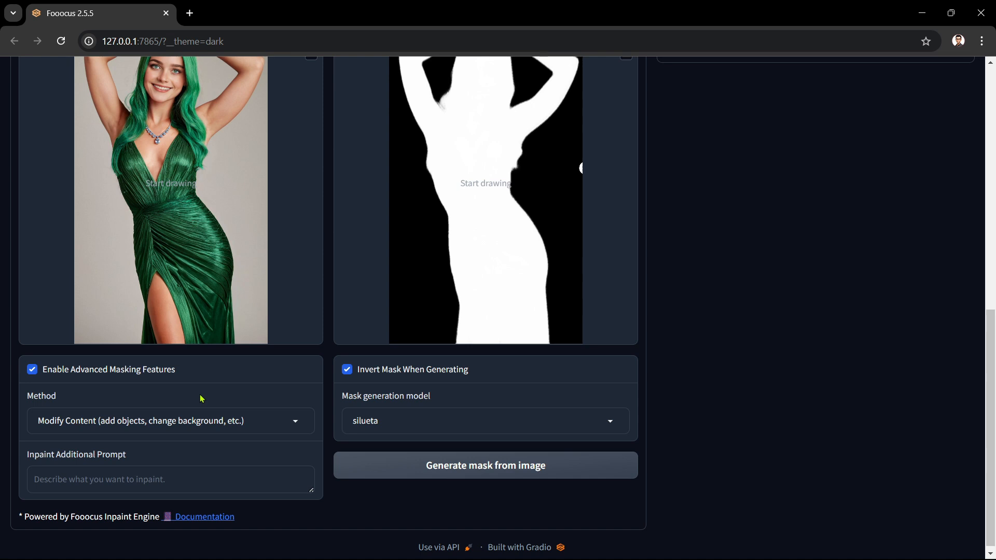
Enter "highly detailed night sky" as the inpaint additional prompt and generate the image with the new background.
click(133, 475)
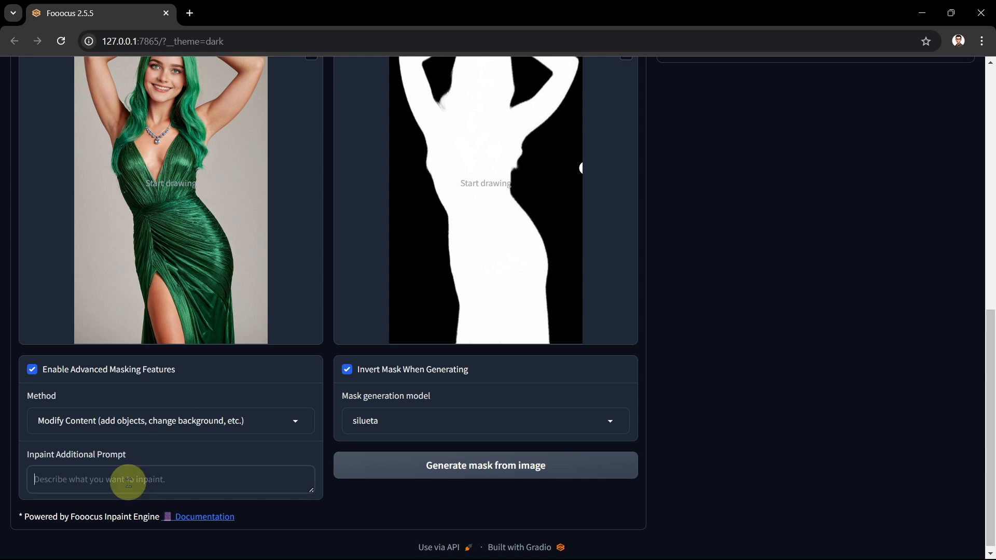
text(highly detailed night sky)
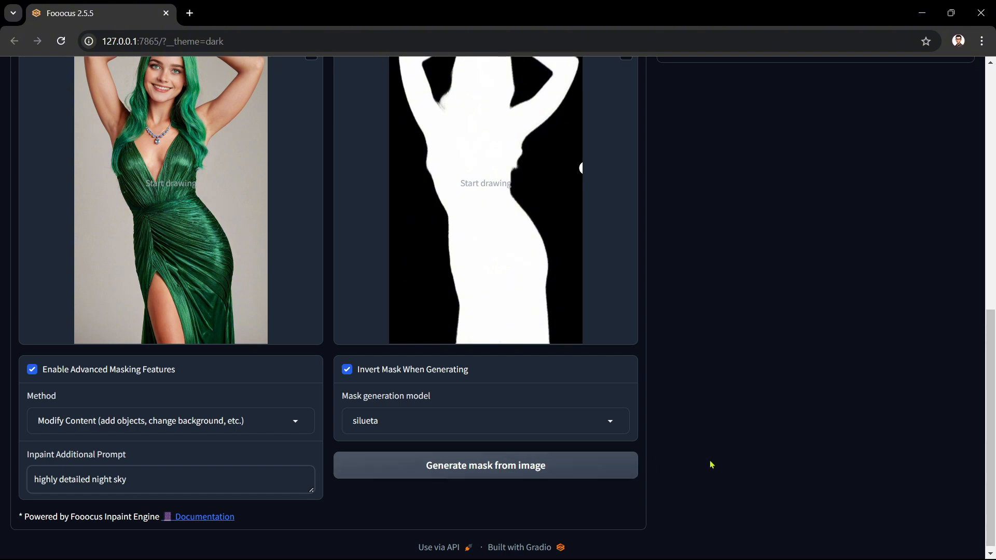
scroll(711, 462, up, 7)
click(625, 331)
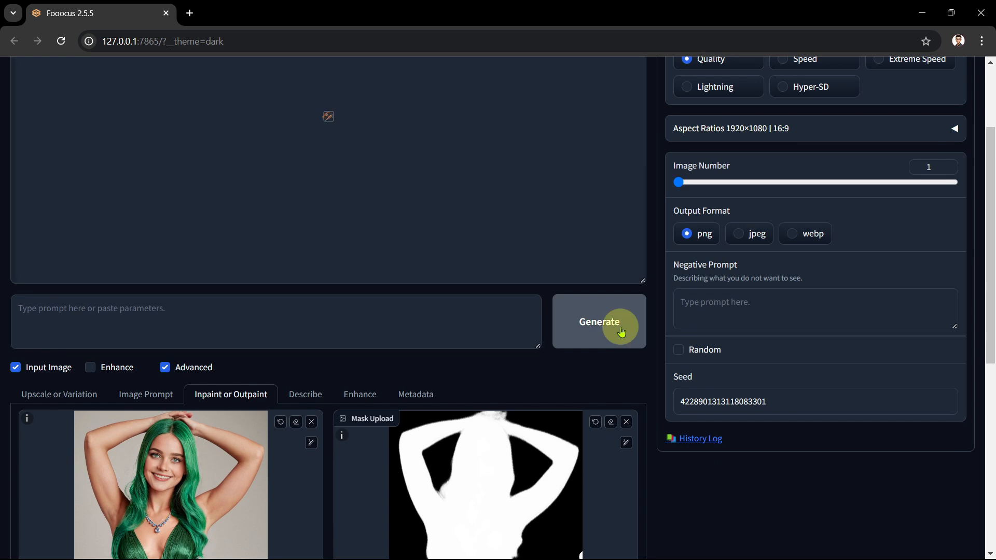